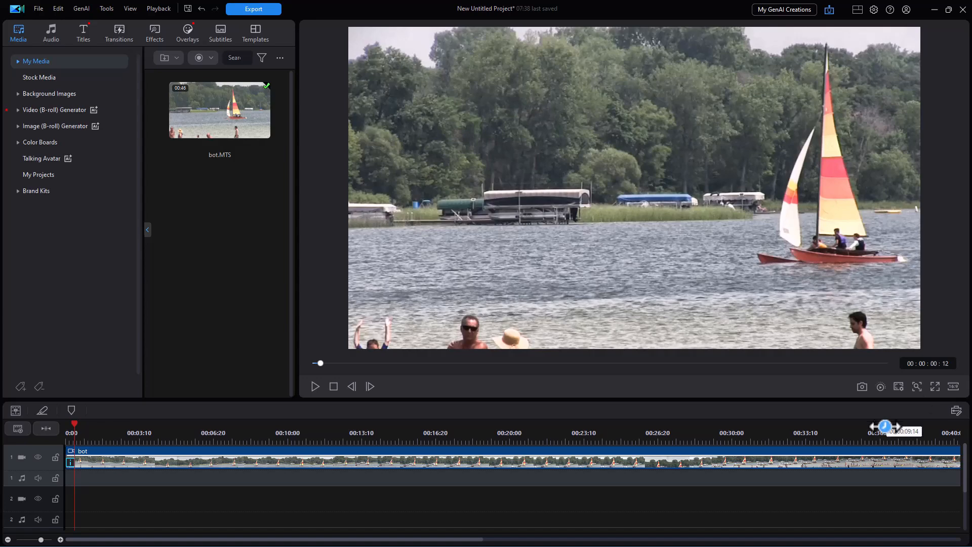
# Play the first seconds of the bot clip as a check, and set the project aspect ratio to 9:16.
pyautogui.click(314, 387)
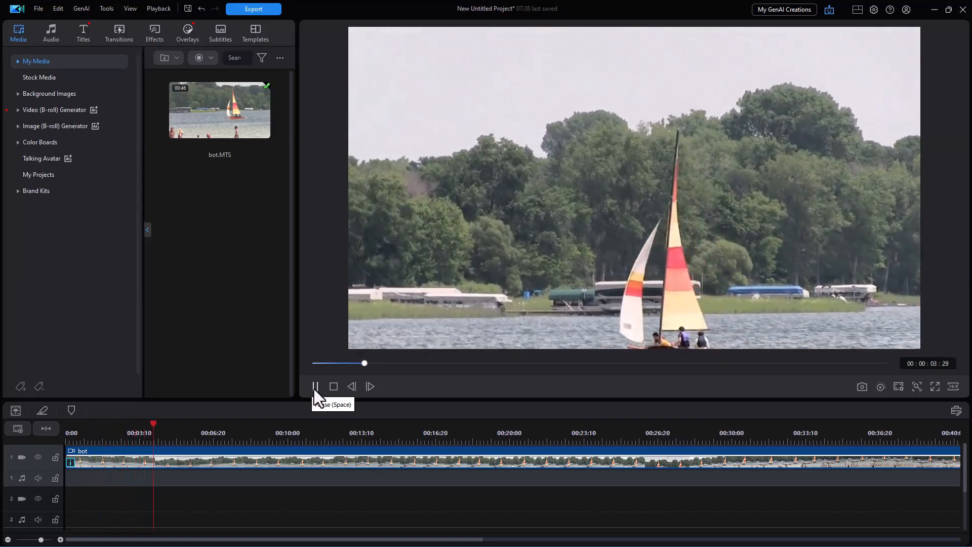
pyautogui.click(315, 386)
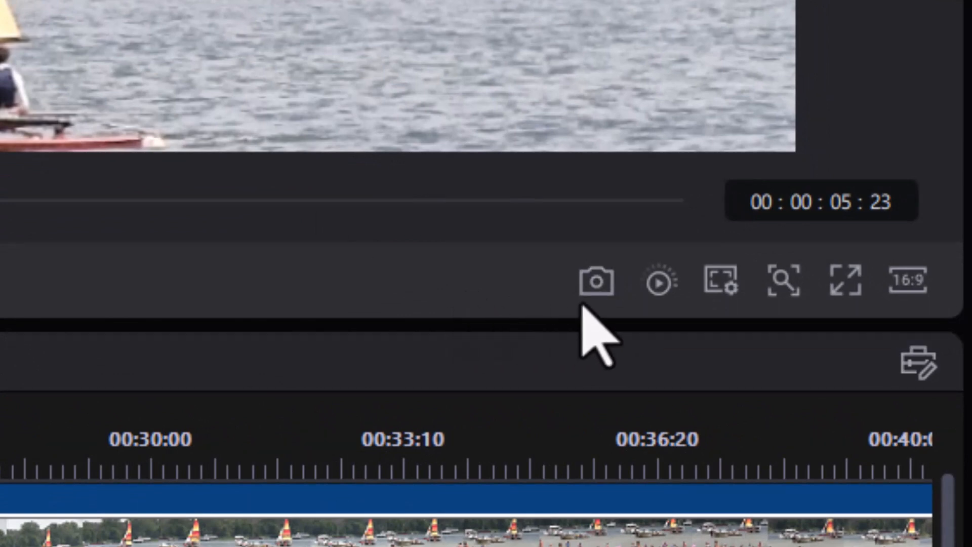
pyautogui.click(917, 291)
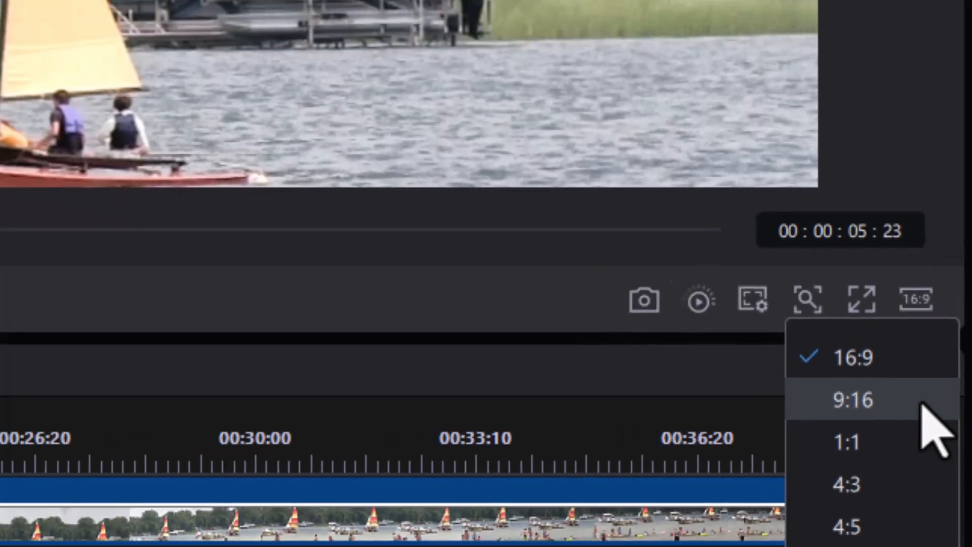
pyautogui.click(908, 401)
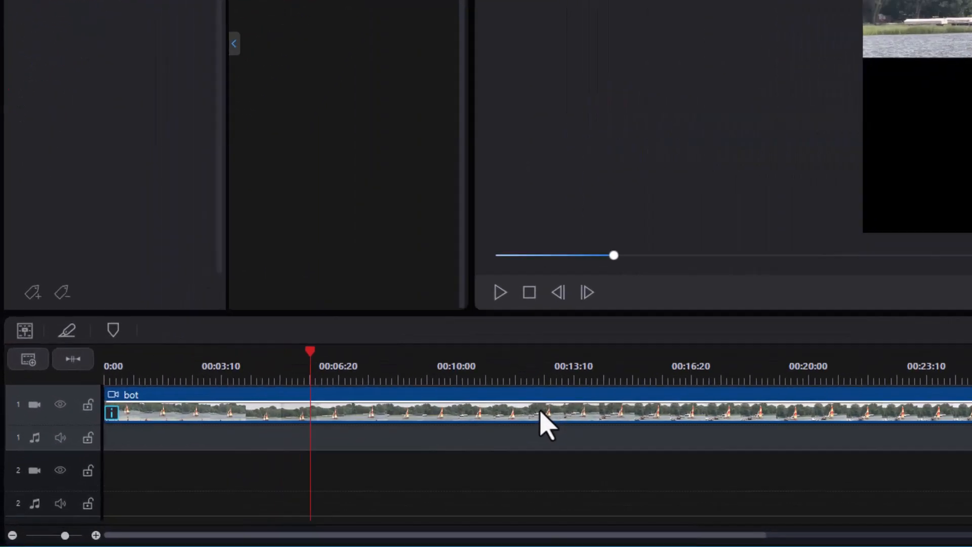
# Open the bot clip in the Pan / Zoom window, dismiss the source-clip notice and maximize the window.
pyautogui.click(342, 460)
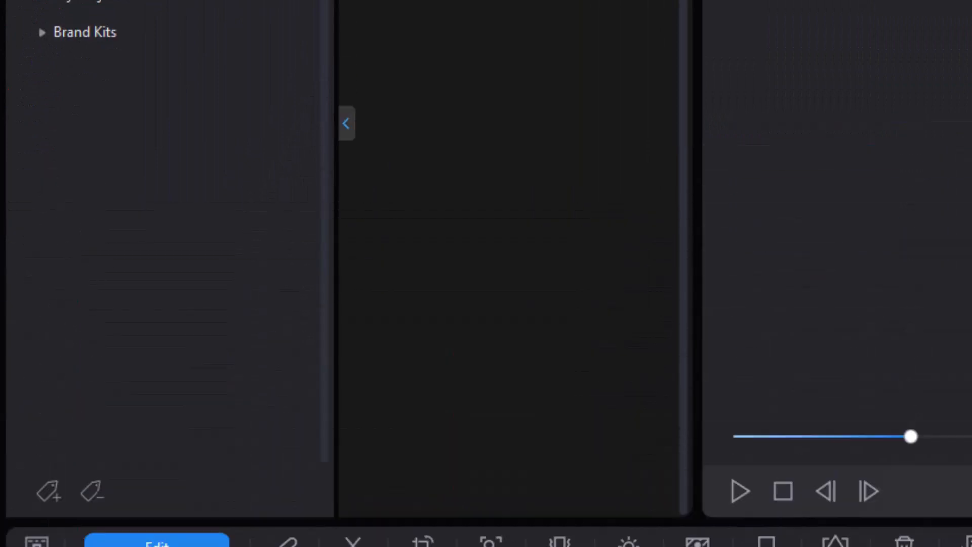
pyautogui.click(193, 229)
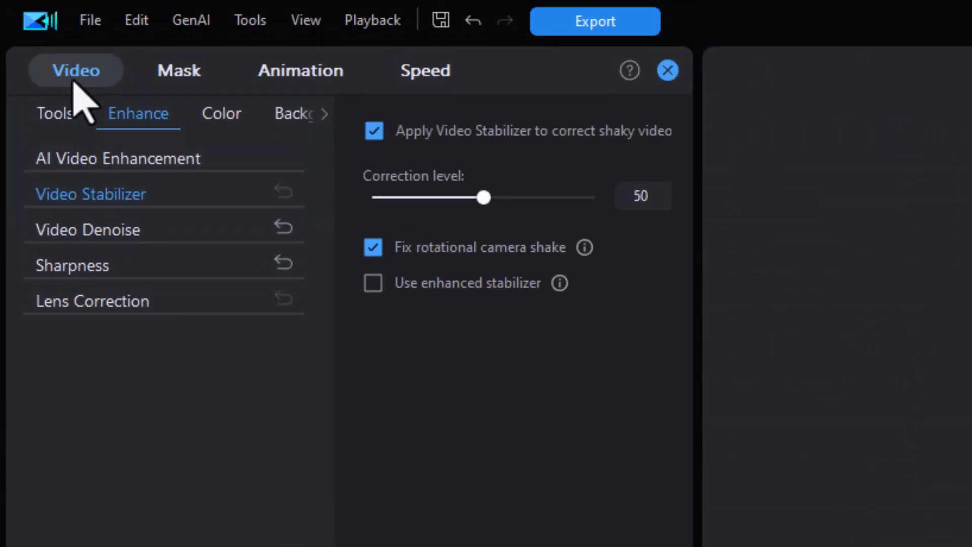
pyautogui.click(53, 126)
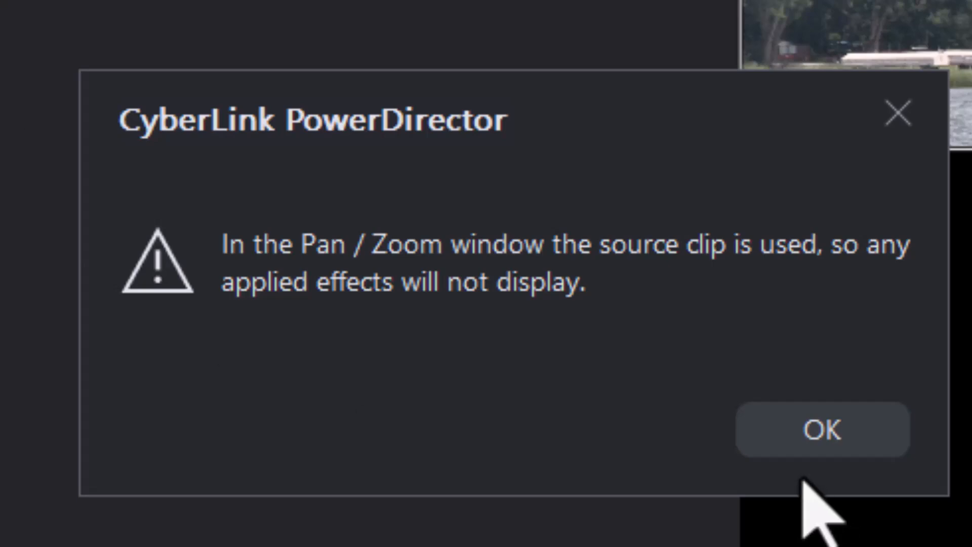
pyautogui.click(814, 431)
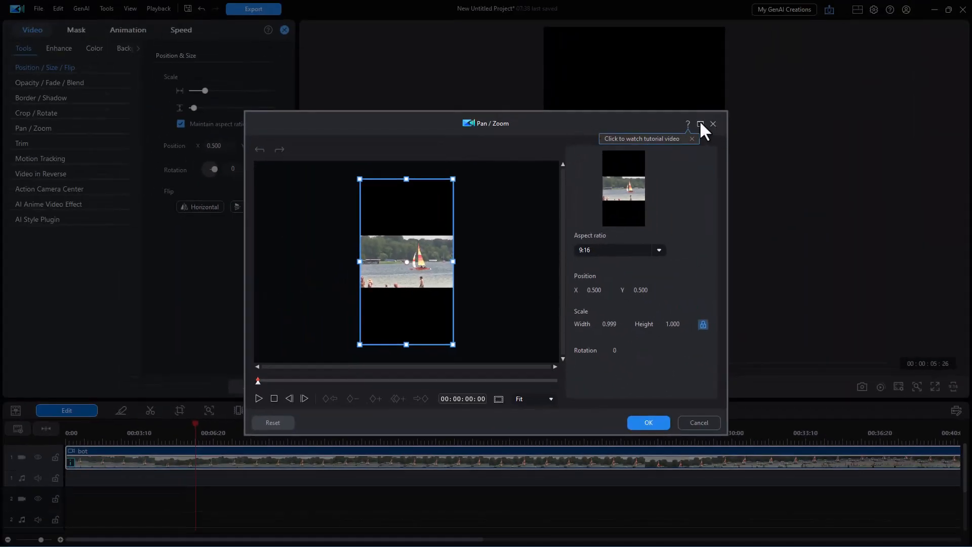
pyautogui.click(701, 124)
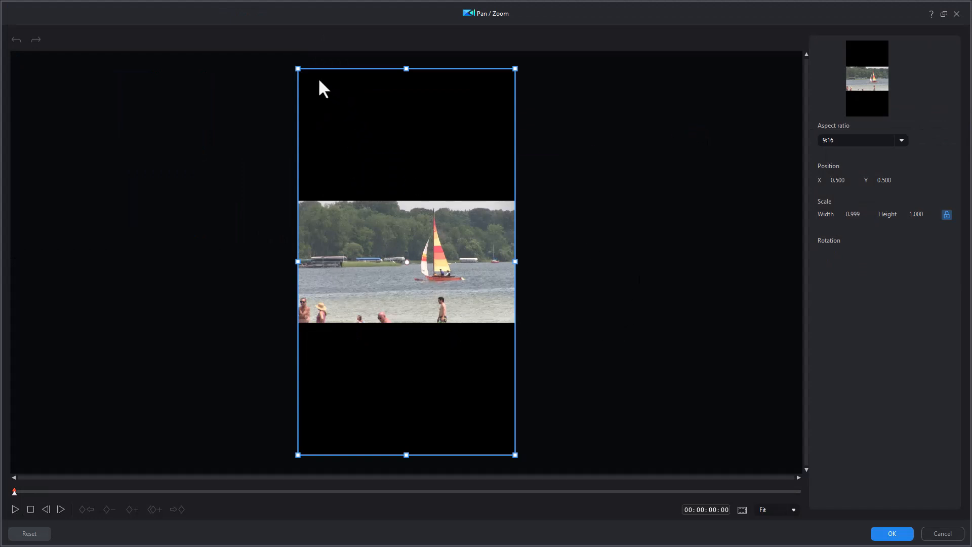
# Shrink the Pan / Zoom frame to about 0.253 scale around the sailboat at the start, and re-centre it on the boat at 00:00:01:21.
pyautogui.moveTo(297, 68); pyautogui.dragTo(376, 201)
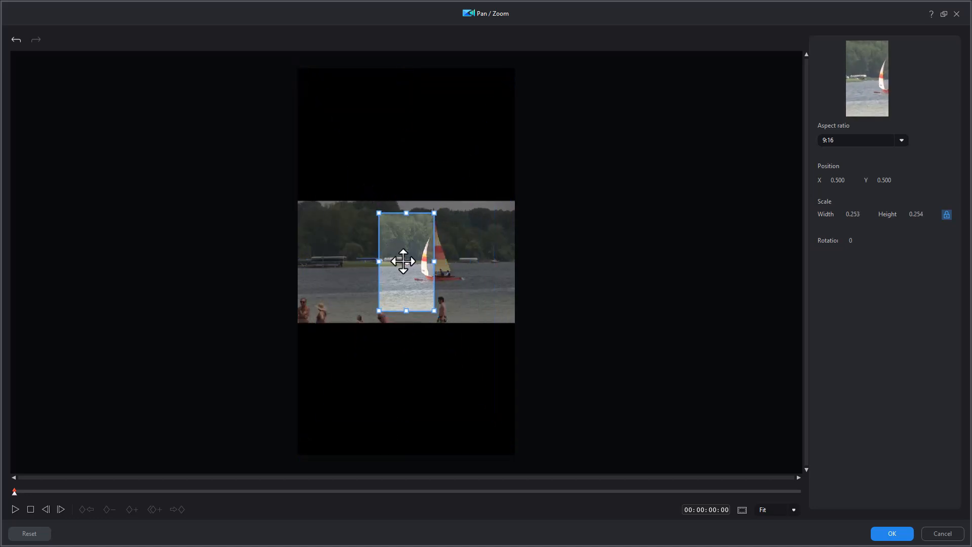
pyautogui.moveTo(403, 263); pyautogui.dragTo(437, 250)
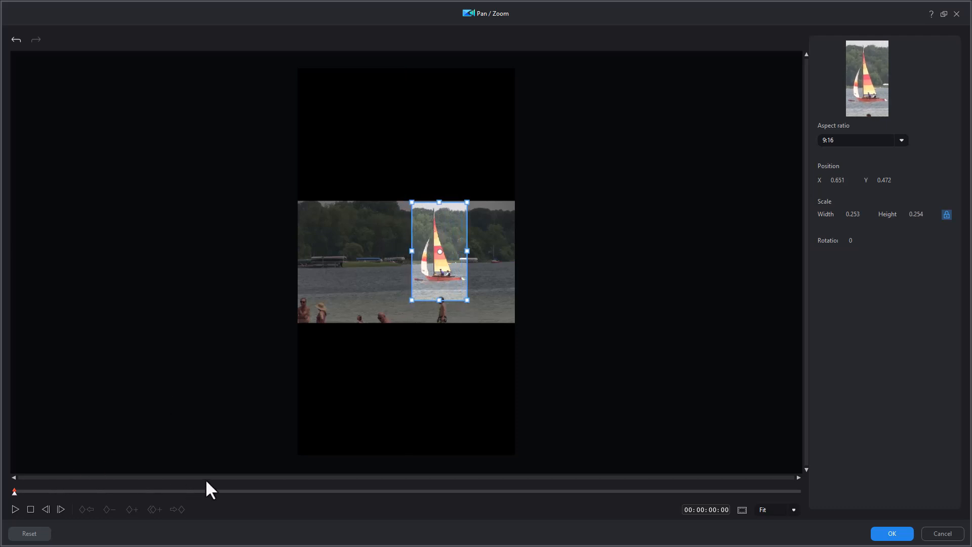
pyautogui.click(43, 491)
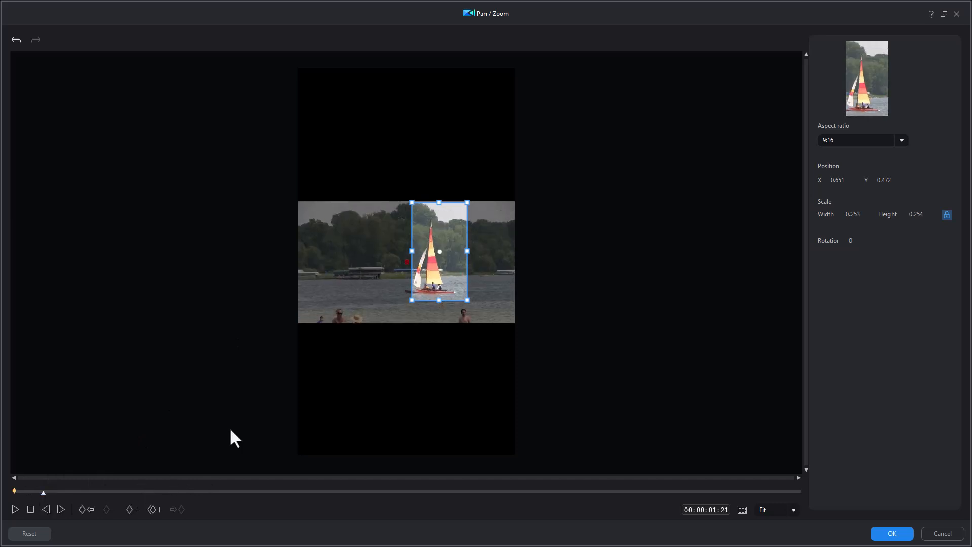
pyautogui.moveTo(438, 252); pyautogui.dragTo(429, 263)
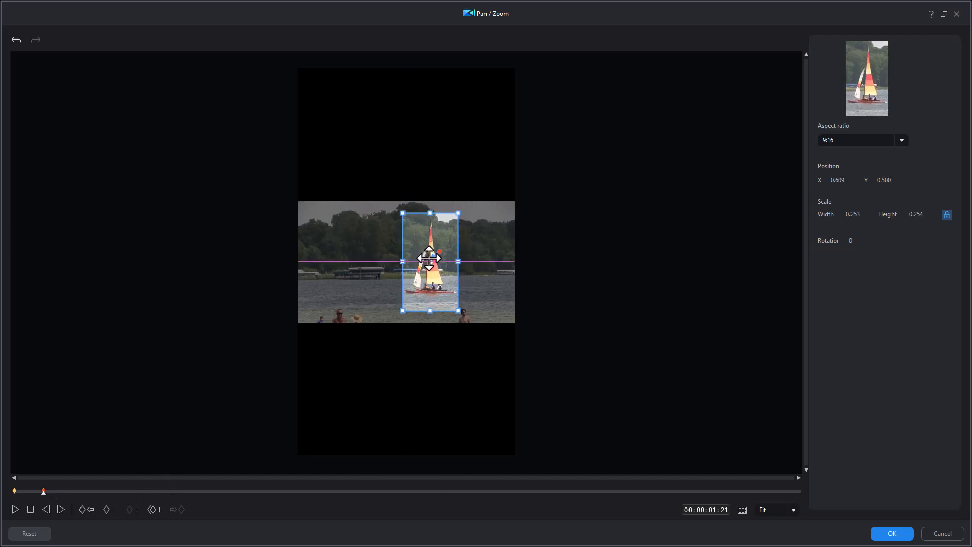
# Move the frame to X 0.563, Y 0.517 between 00:00:01:21 and 00:00:05:18, and hold it with keyframes at 00:00:05:18 and 00:00:07:21.
pyautogui.click(73, 491)
pyautogui.moveTo(431, 264); pyautogui.dragTo(420, 271)
pyautogui.click(110, 491)
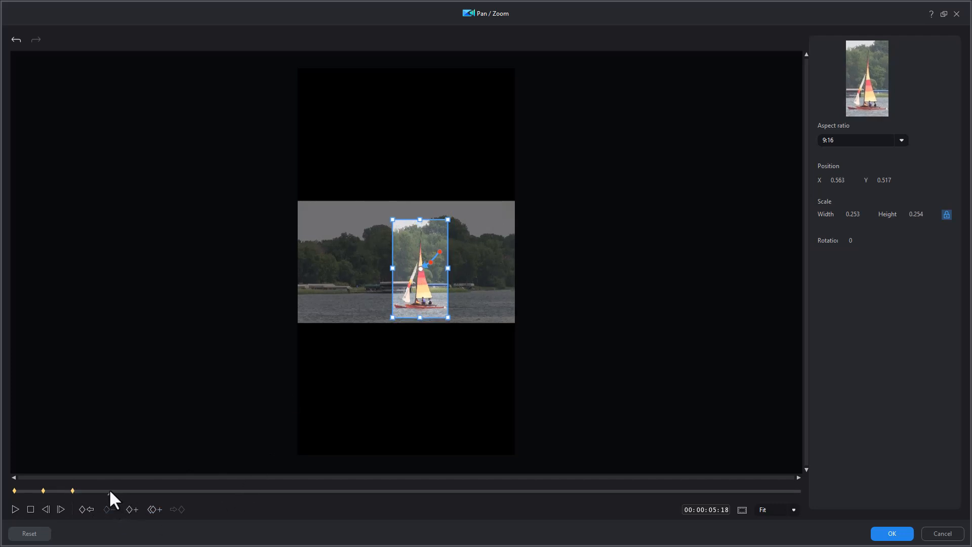
pyautogui.click(130, 508)
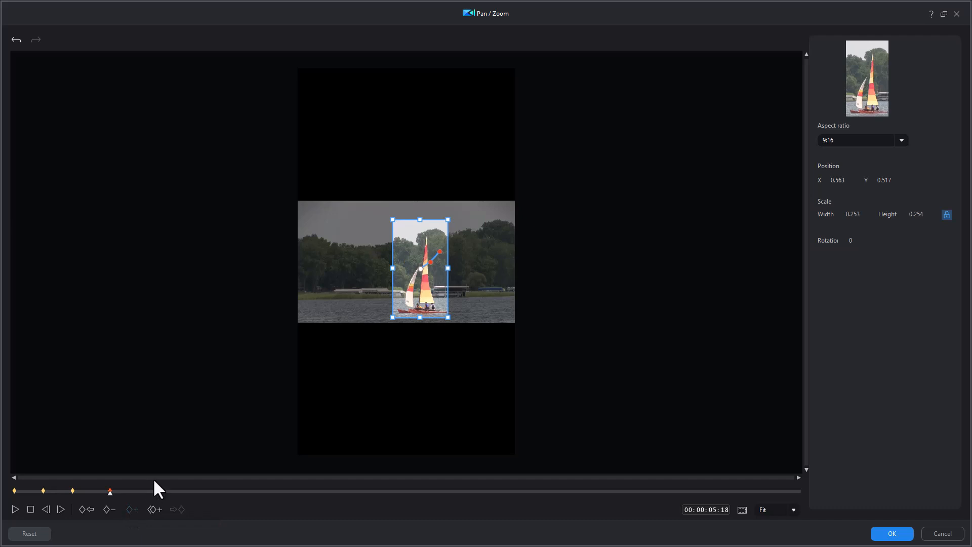
pyautogui.click(145, 491)
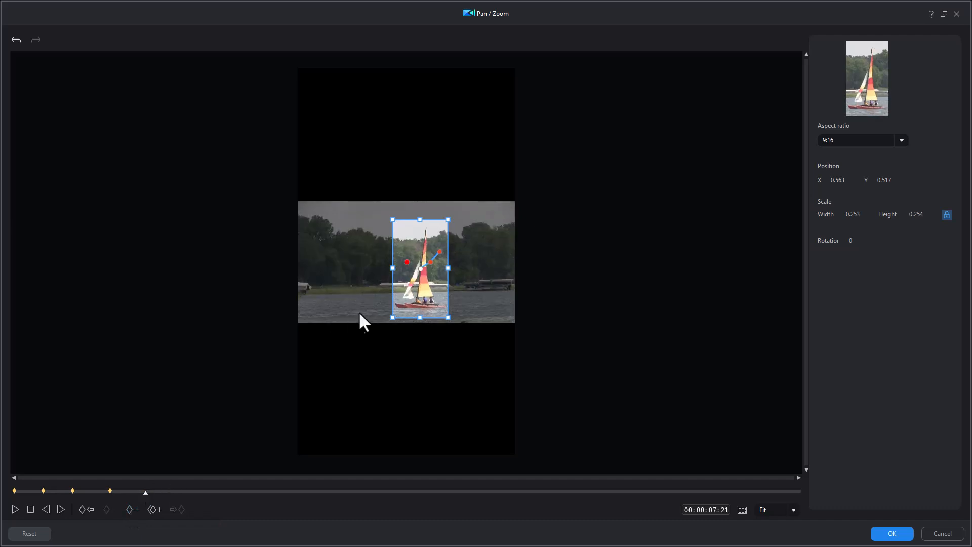
pyautogui.click(131, 508)
# Reposition the frame over the sailboat at 00:00:09:28, 00:00:12:14 and 00:00:14:07 to keyframe its movement.
pyautogui.click(183, 491)
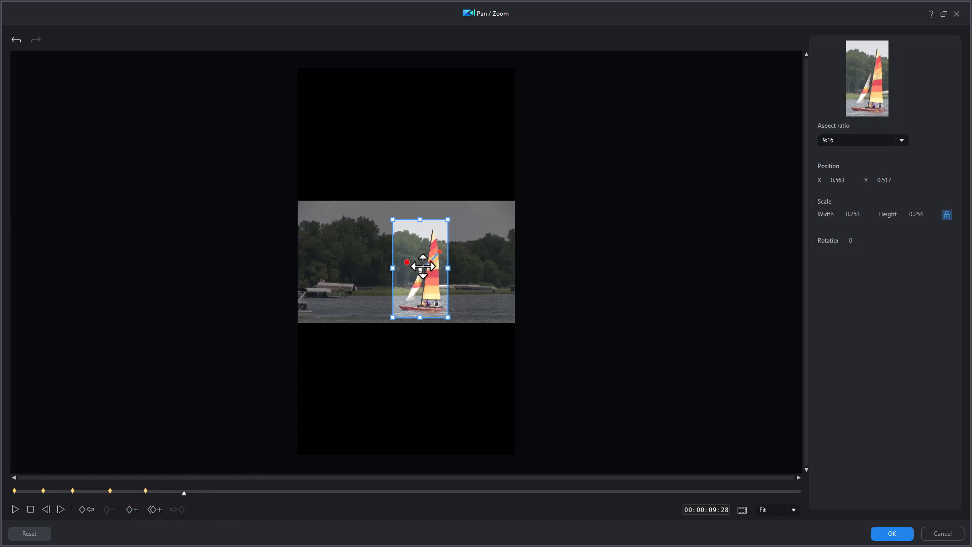
pyautogui.moveTo(422, 268); pyautogui.dragTo(424, 269)
pyautogui.click(227, 490)
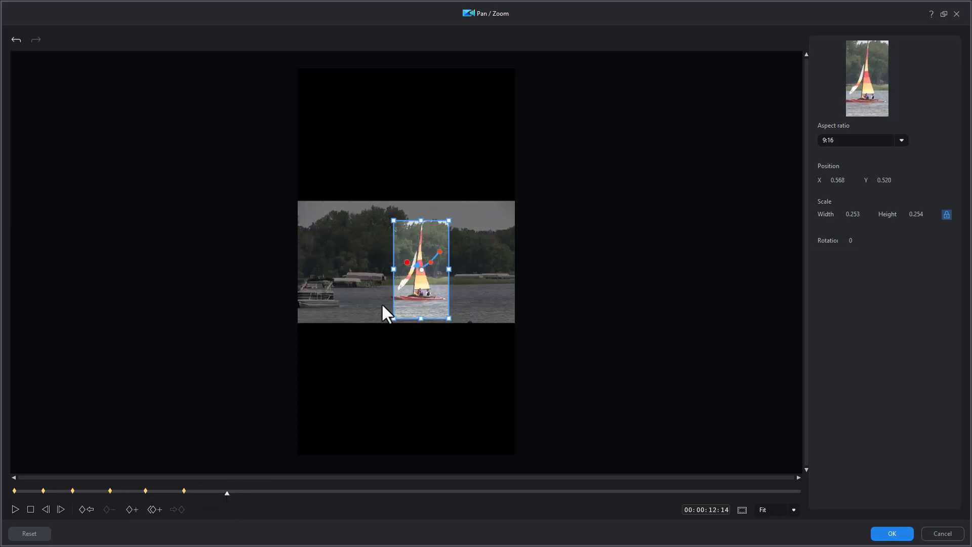
pyautogui.moveTo(418, 270); pyautogui.dragTo(414, 262)
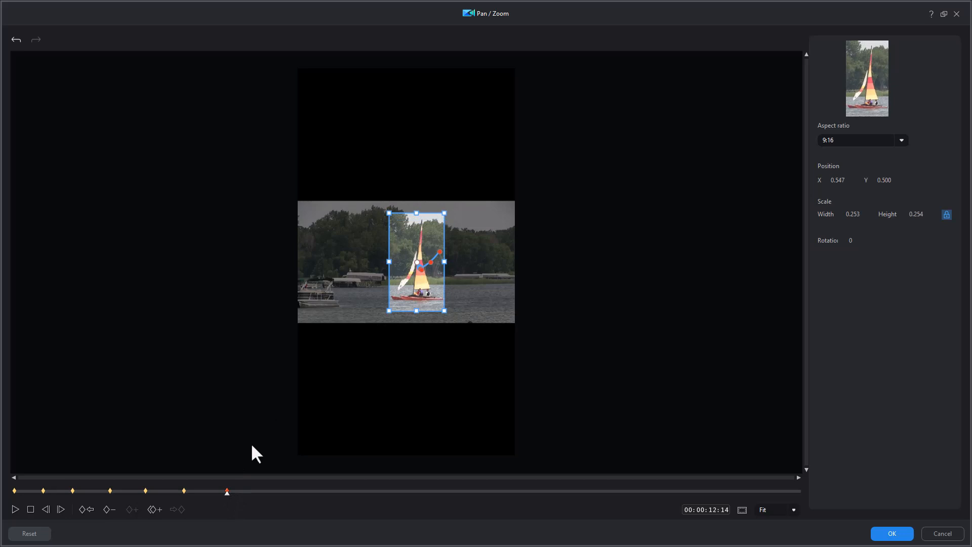
pyautogui.click(257, 491)
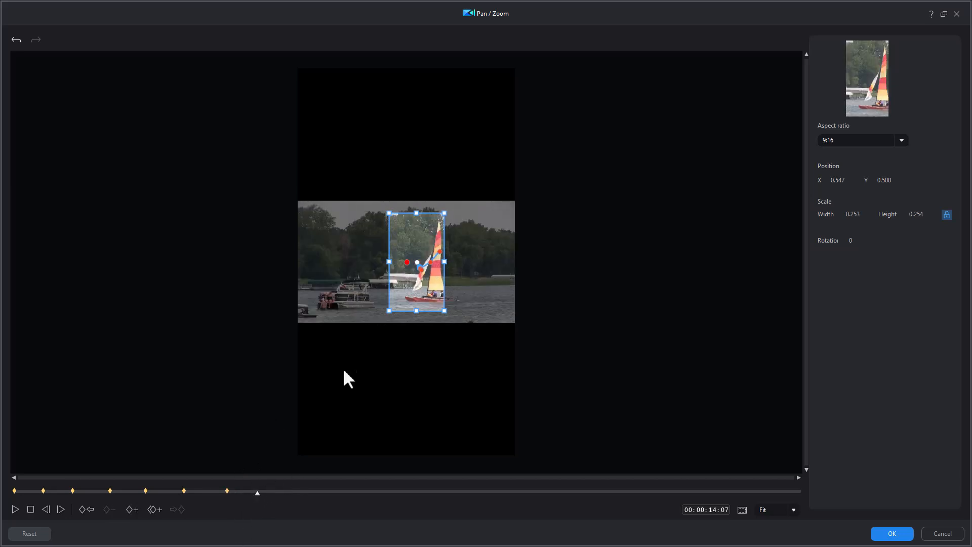
pyautogui.moveTo(414, 264); pyautogui.dragTo(427, 263)
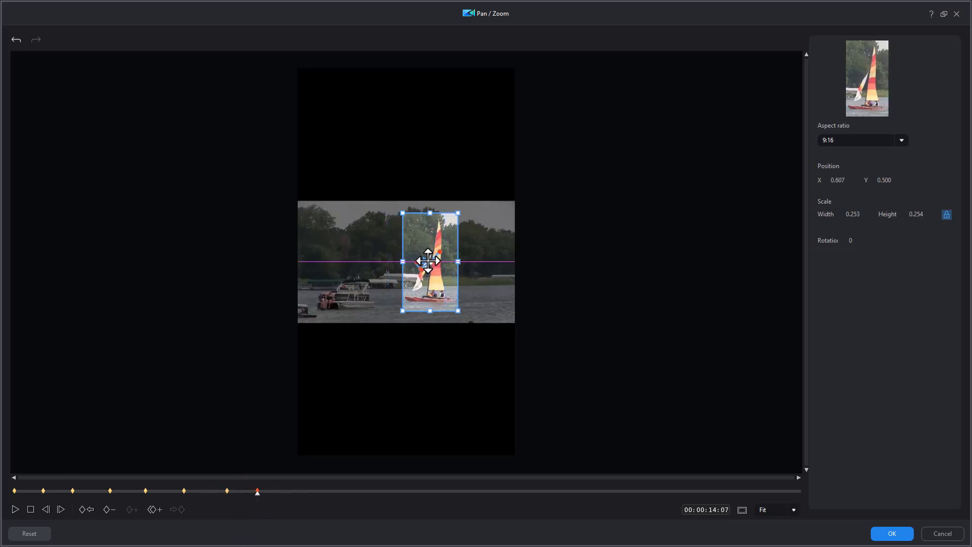
# Keyframe the frame at X 0.612, Y 0.517 at 00:00:16:03 and X 0.554, Y 0.500 at 00:00:18:02, and apply the Pan / Zoom.
pyautogui.click(288, 492)
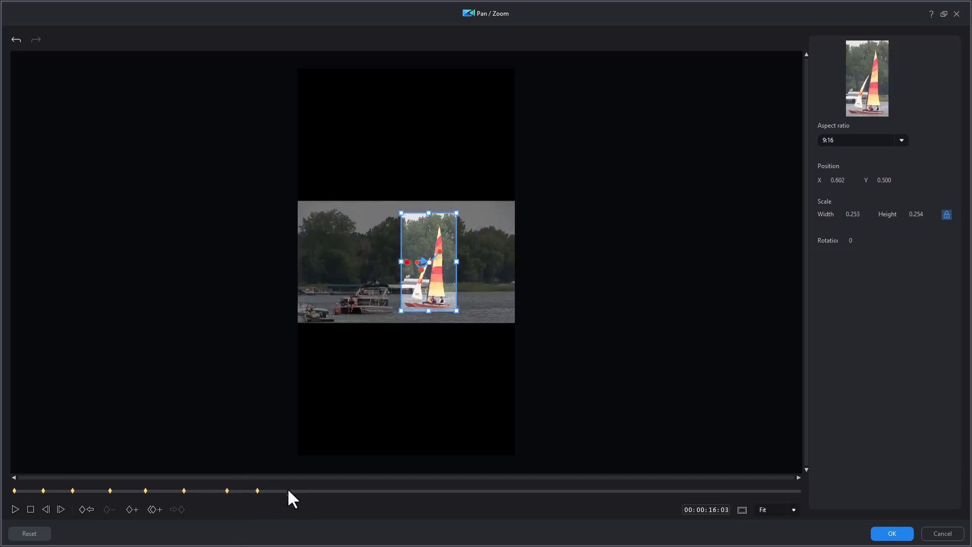
pyautogui.moveTo(430, 262); pyautogui.dragTo(432, 269)
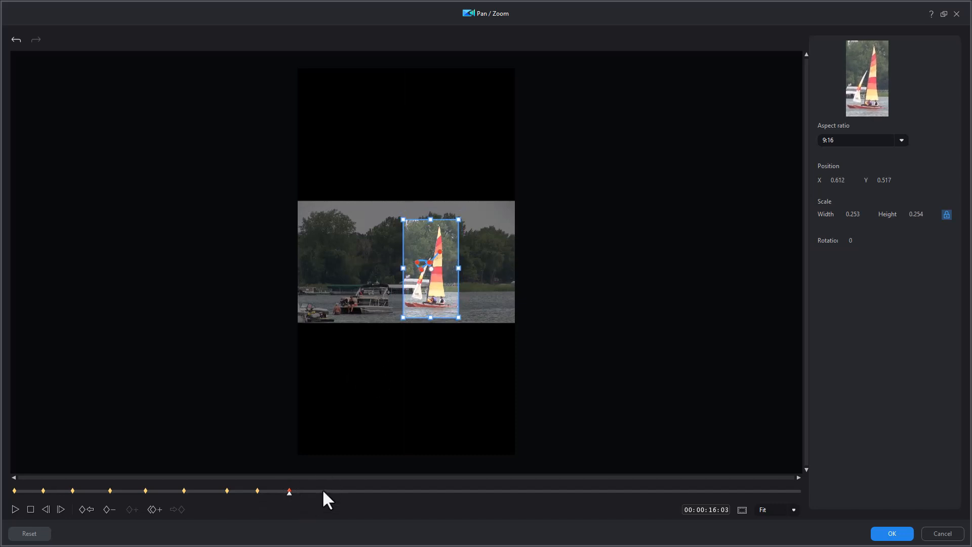
pyautogui.click(323, 491)
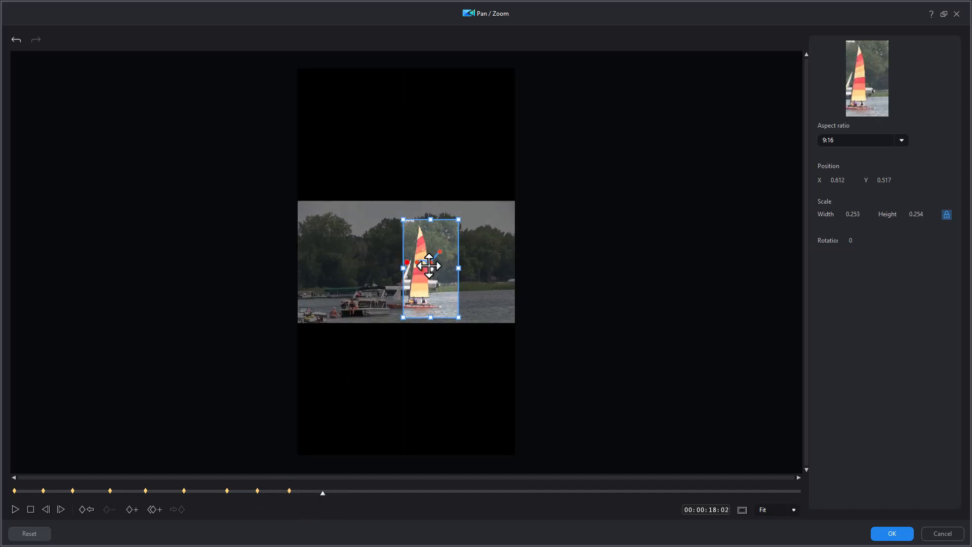
pyautogui.moveTo(430, 268); pyautogui.dragTo(418, 261)
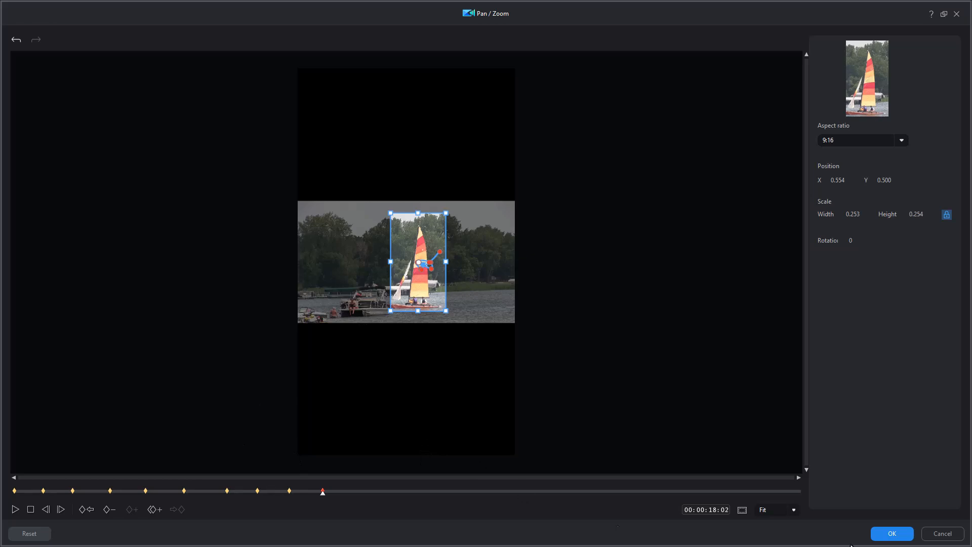
pyautogui.click(878, 534)
# Play the reframed clip from the start, stop it, and check the sailboat's framing at 00:00:20:17.
pyautogui.moveTo(388, 363); pyautogui.dragTo(257, 369)
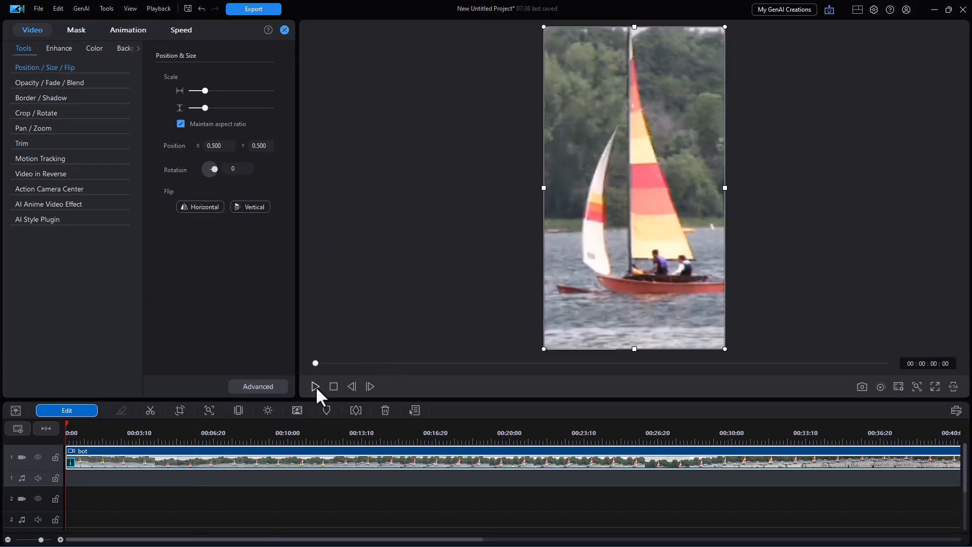
pyautogui.click(315, 386)
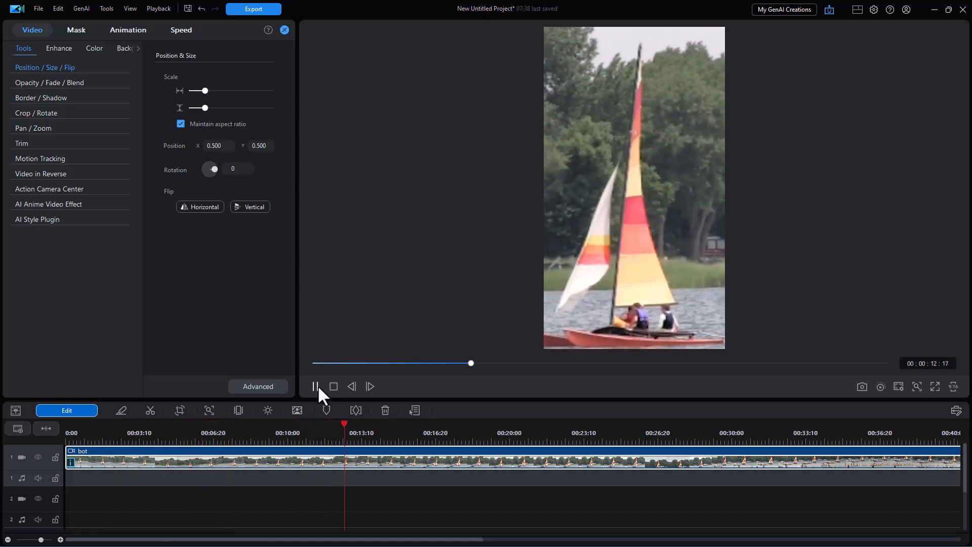
pyautogui.click(332, 388)
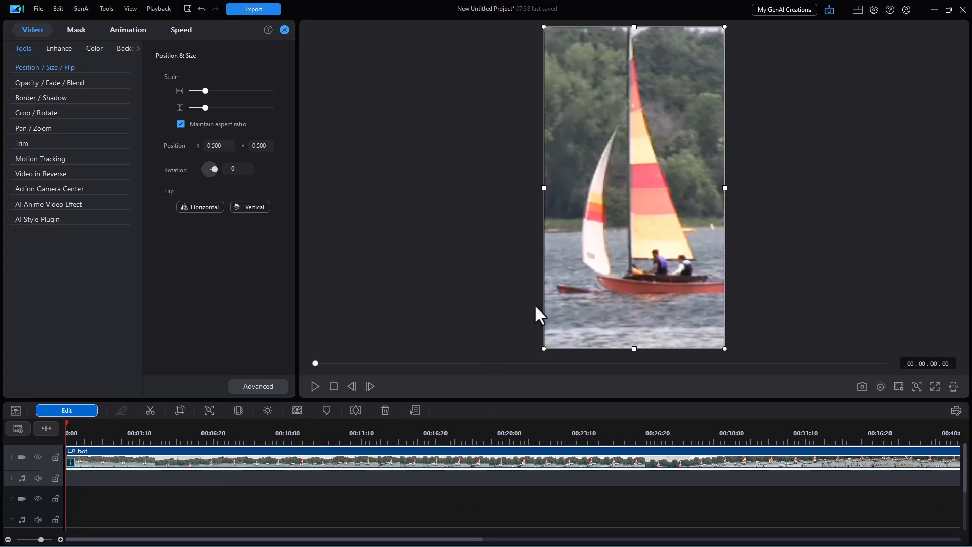
pyautogui.click(569, 363)
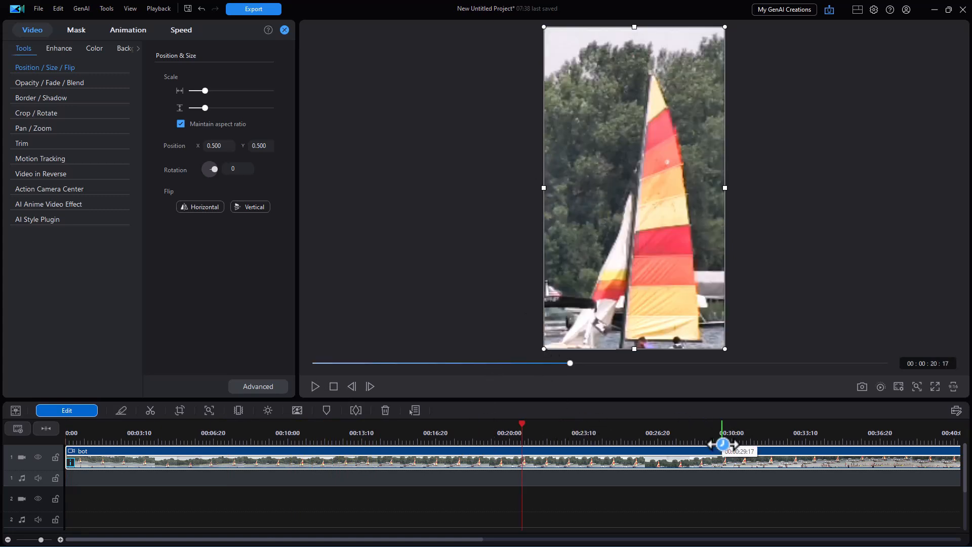
# Export the vertical video under the name boat and play the exported file in Media Player.
pyautogui.click(269, 6)
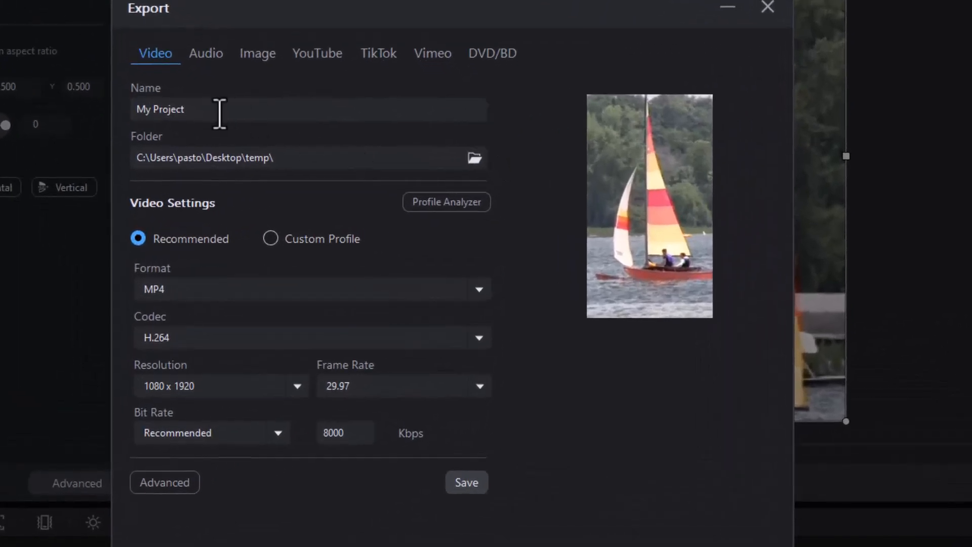
pyautogui.moveTo(288, 137); pyautogui.dragTo(119, 116)
pyautogui.write('sail')
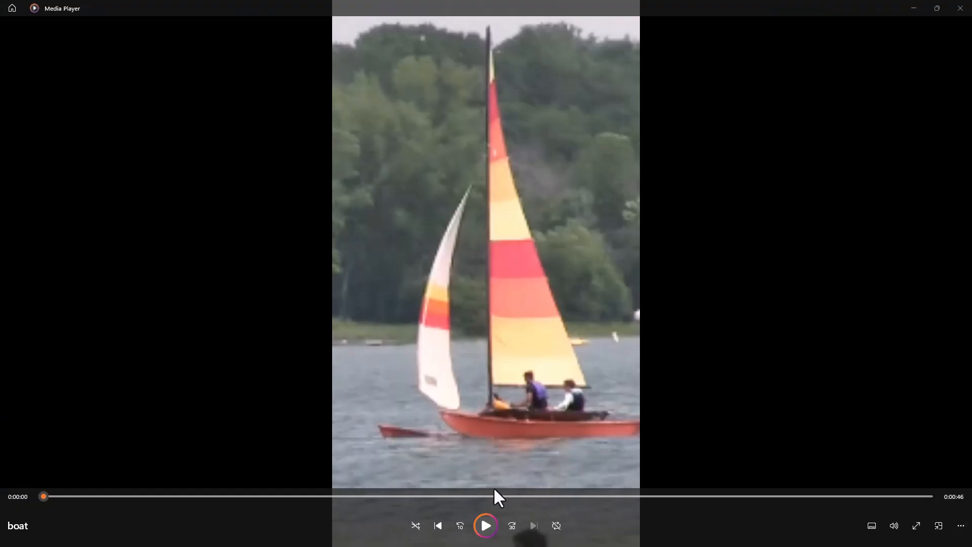
pyautogui.click(485, 525)
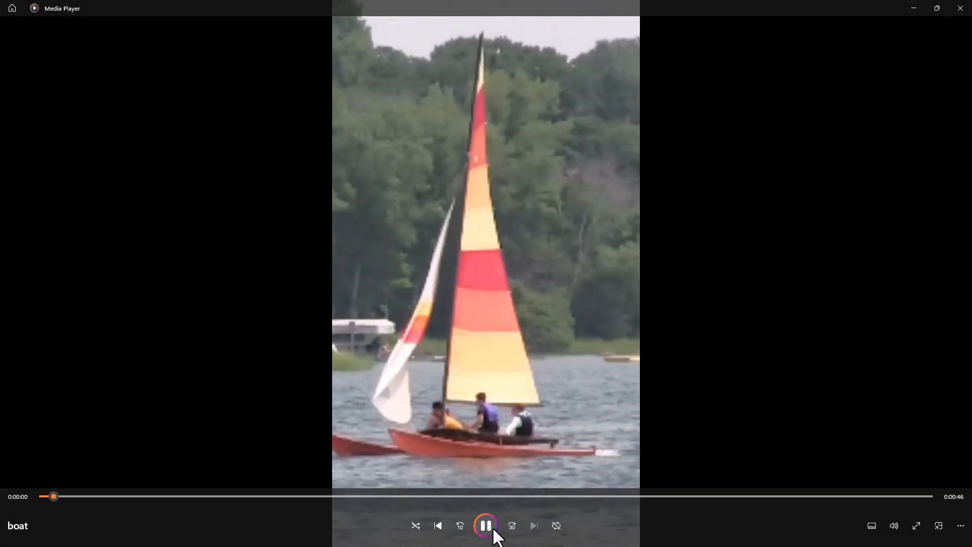